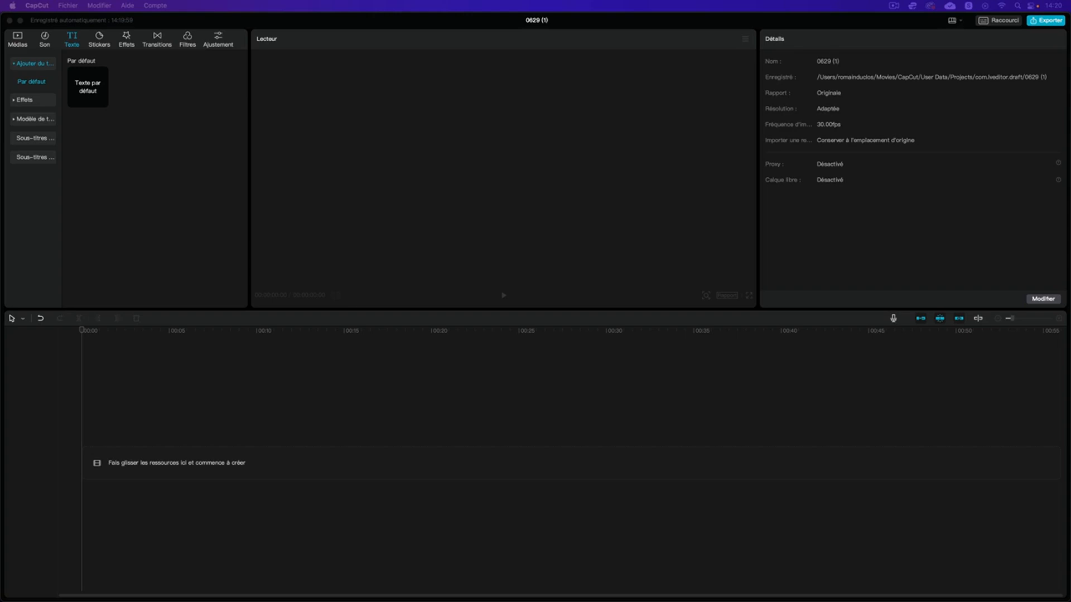
# Step: Import the video file "01-Les 1er pas avec le texte.mp4" into the project's local media
pyautogui.moveTo(354, 156); pyautogui.dragTo(100, 149)
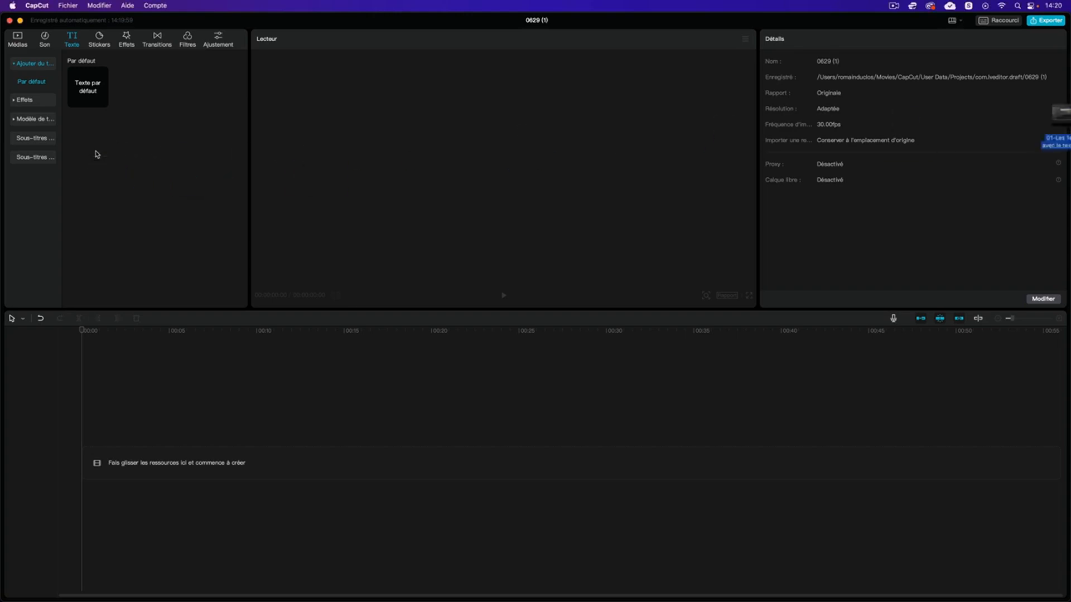
pyautogui.click(17, 39)
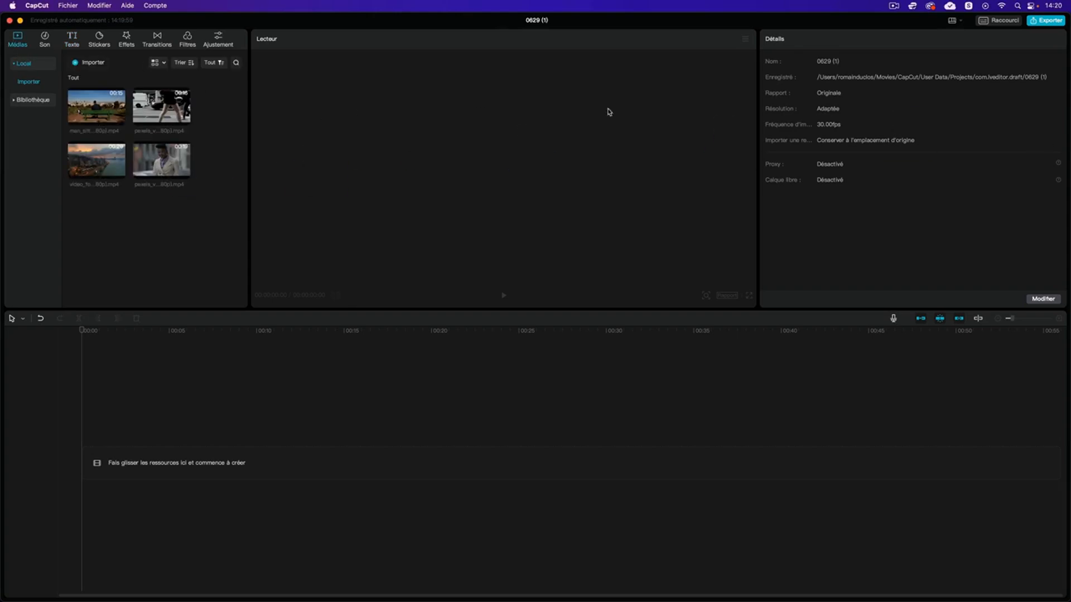
pyautogui.moveTo(1038, 124); pyautogui.dragTo(147, 215)
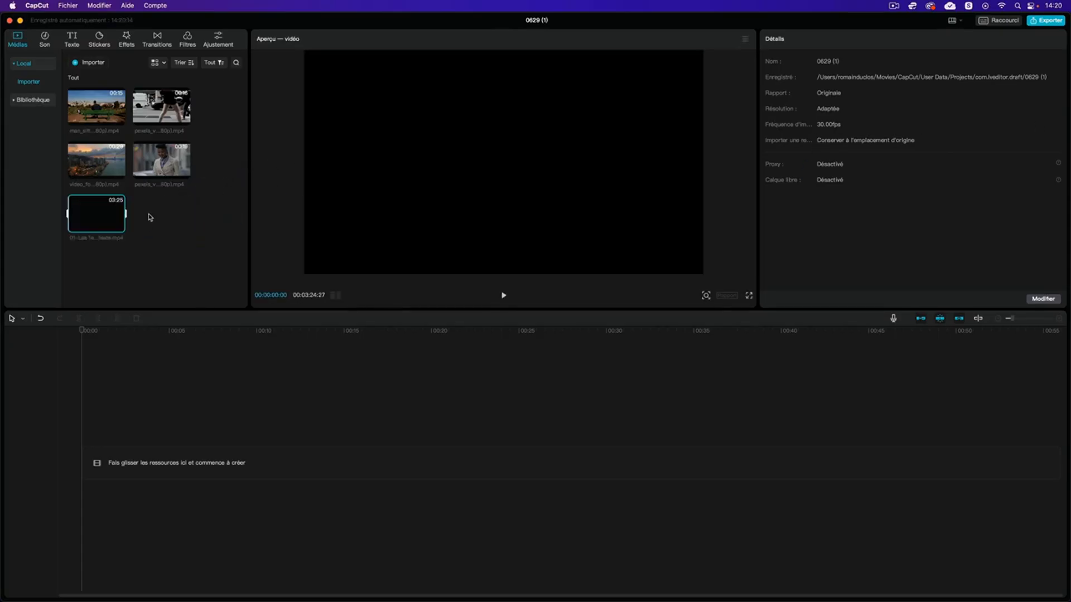
# Step: Add the imported video to the timeline, trim its end to a length of about 32 seconds and play its opening
pyautogui.click(119, 227)
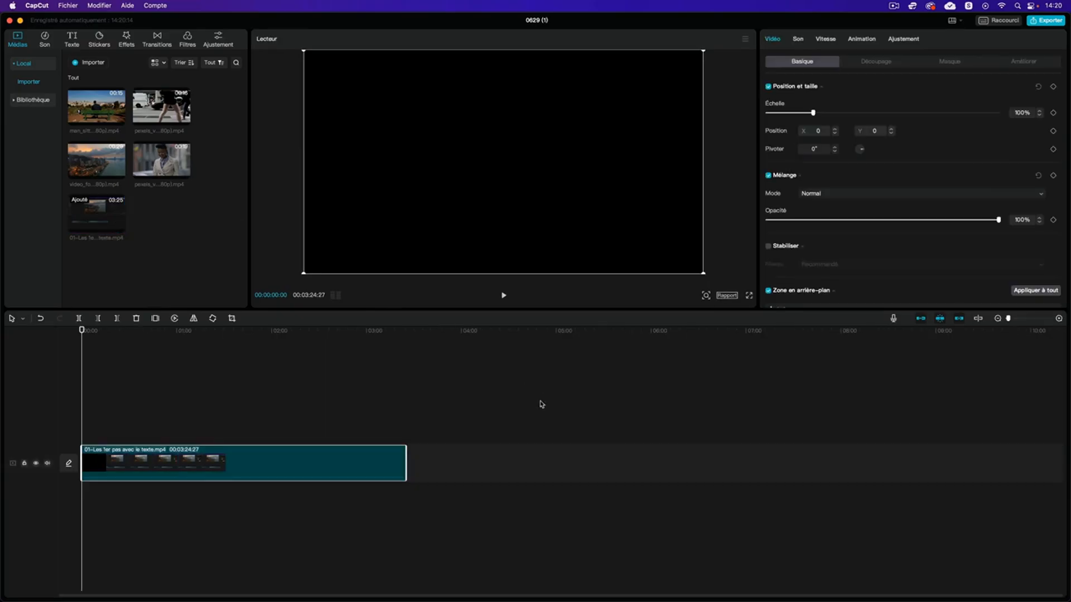
pyautogui.moveTo(405, 458); pyautogui.dragTo(132, 458)
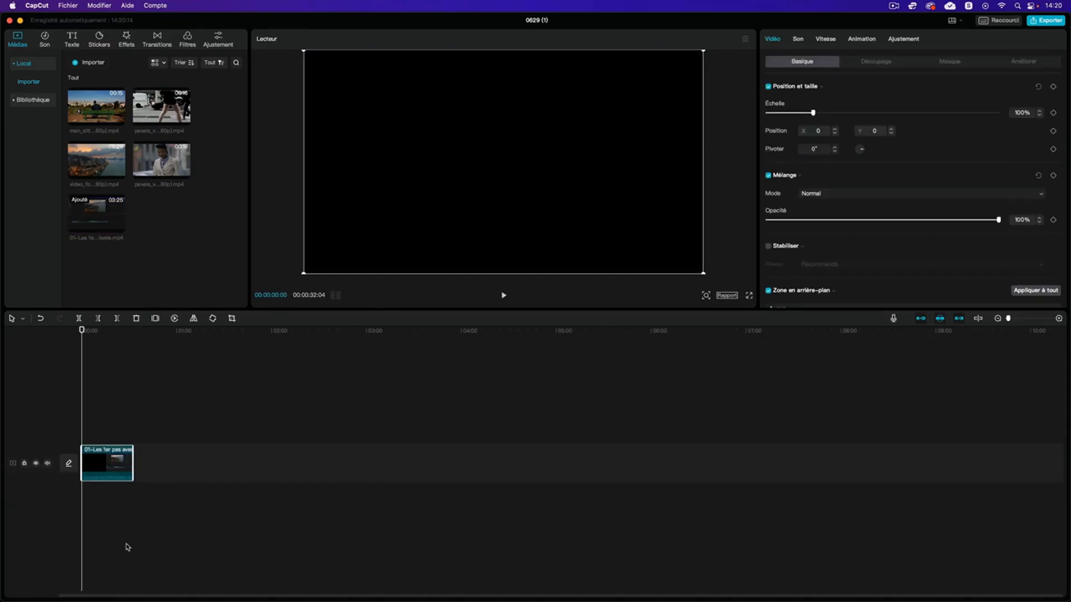
pyautogui.click(504, 296)
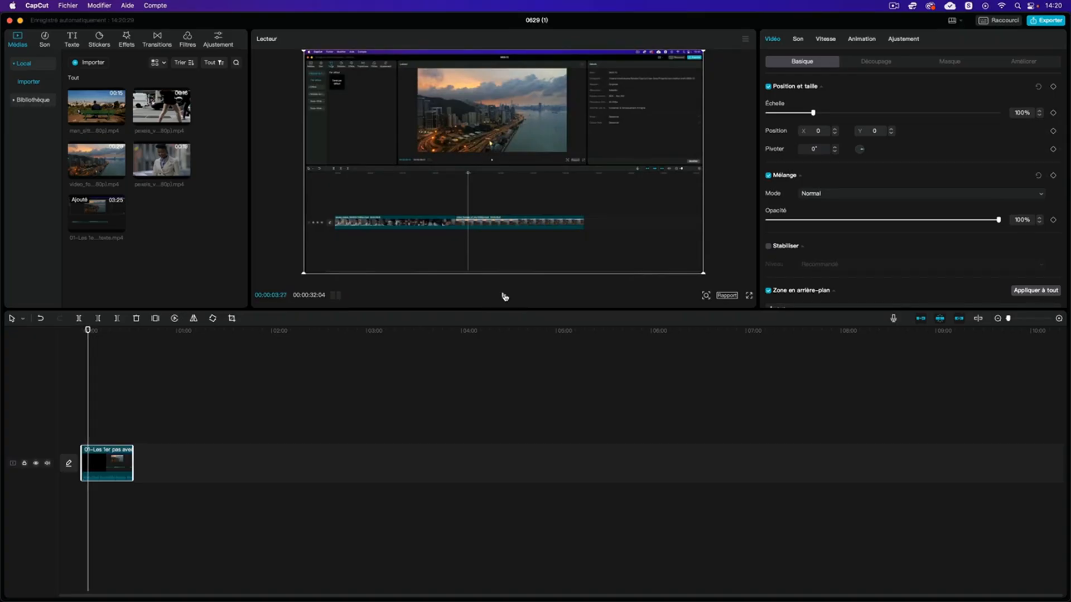
# Step: View the local subtitle import option and open the automatic subtitles settings
pyautogui.click(74, 42)
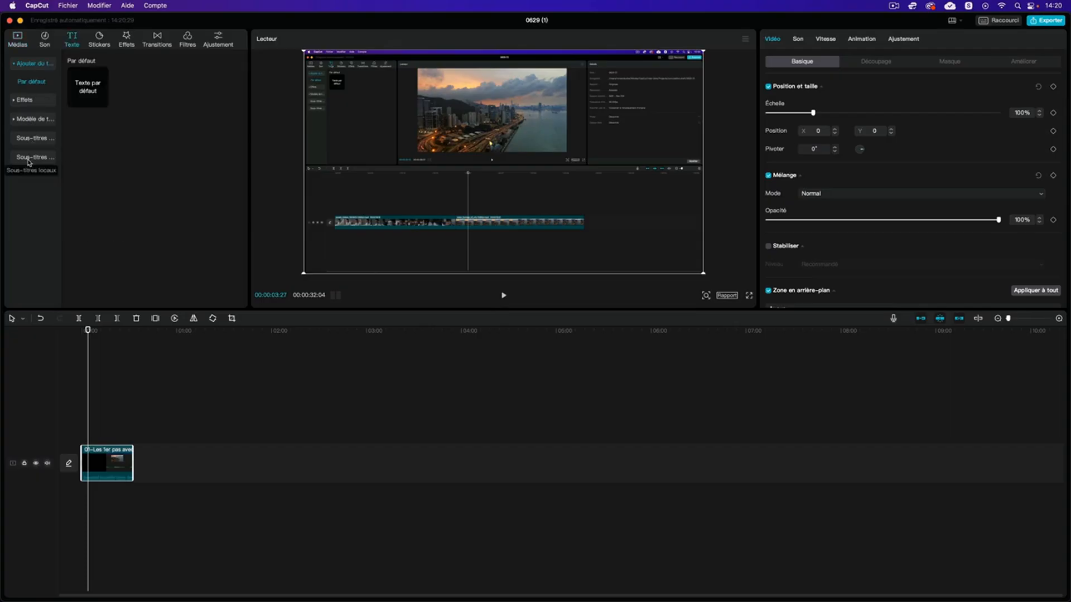
pyautogui.click(31, 159)
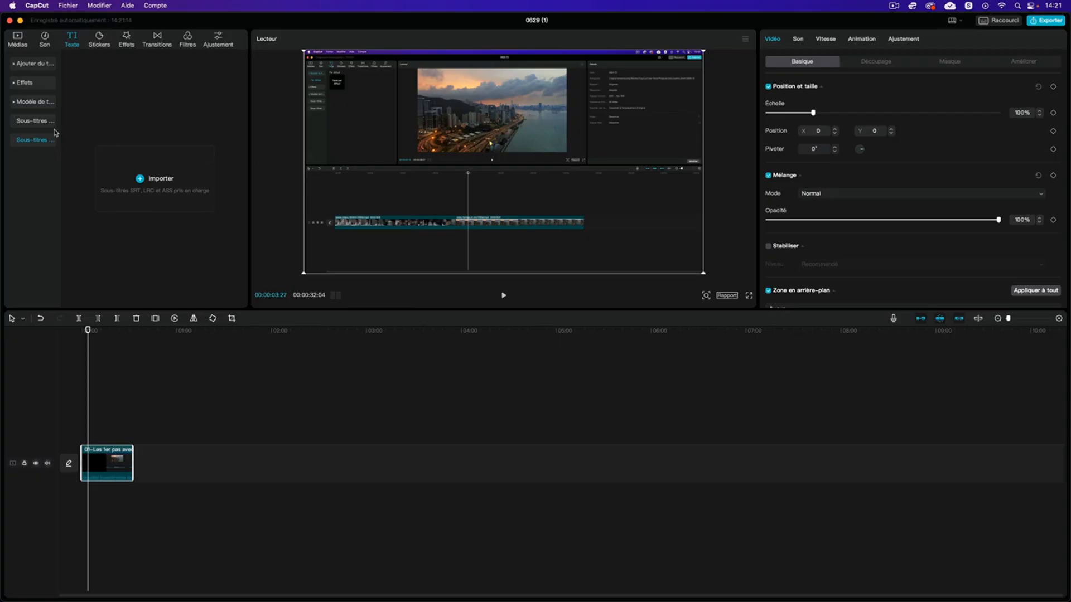
pyautogui.click(28, 122)
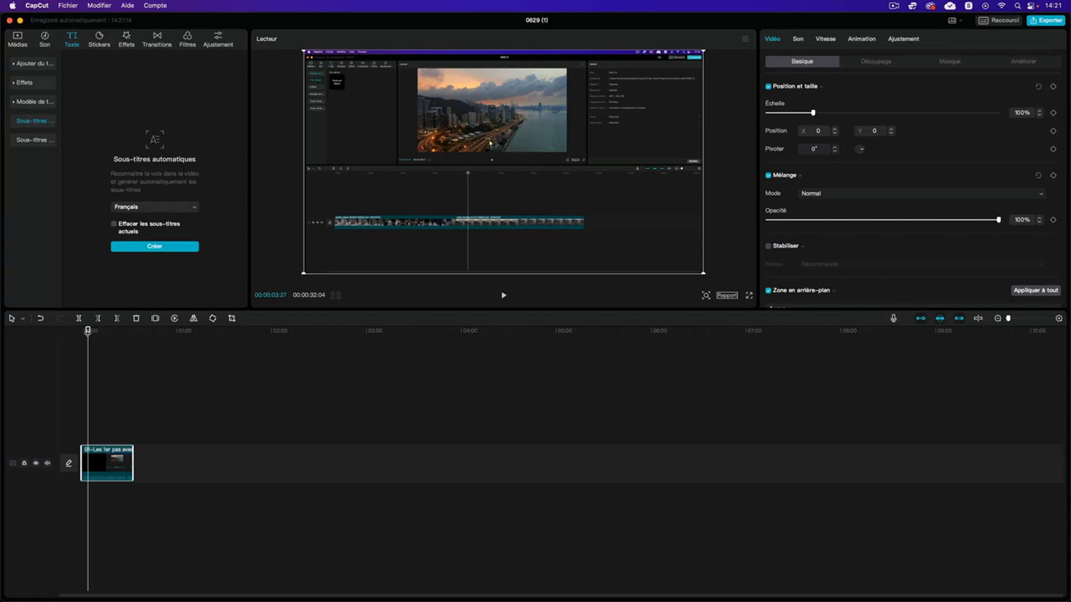
# Step: Play the first seconds of the clip from its start to check the spoken audio
pyautogui.moveTo(88, 330); pyautogui.dragTo(80, 332)
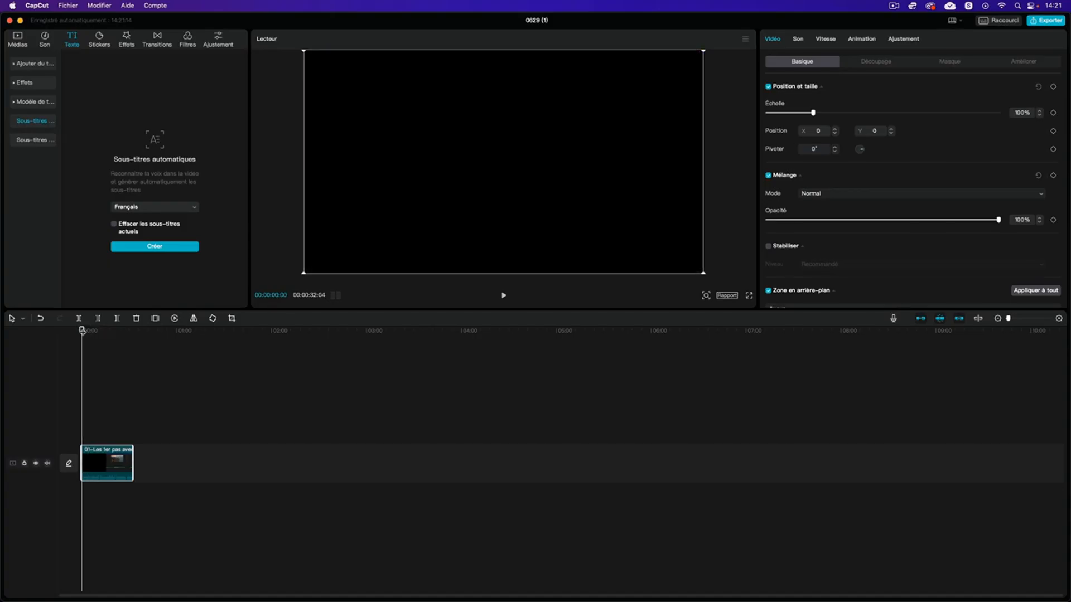
pyautogui.click(502, 295)
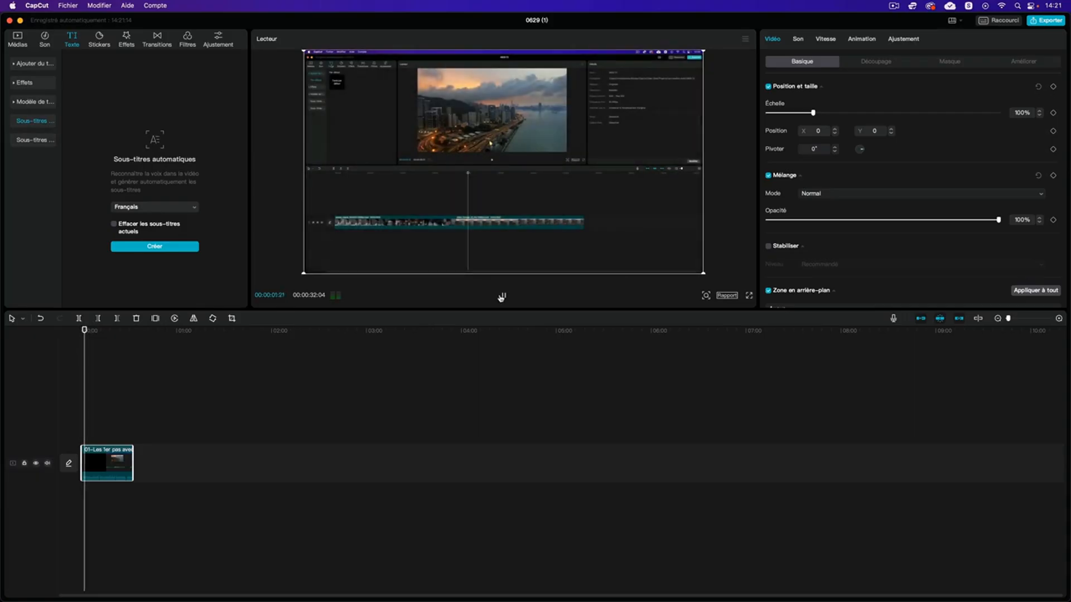
pyautogui.click(501, 296)
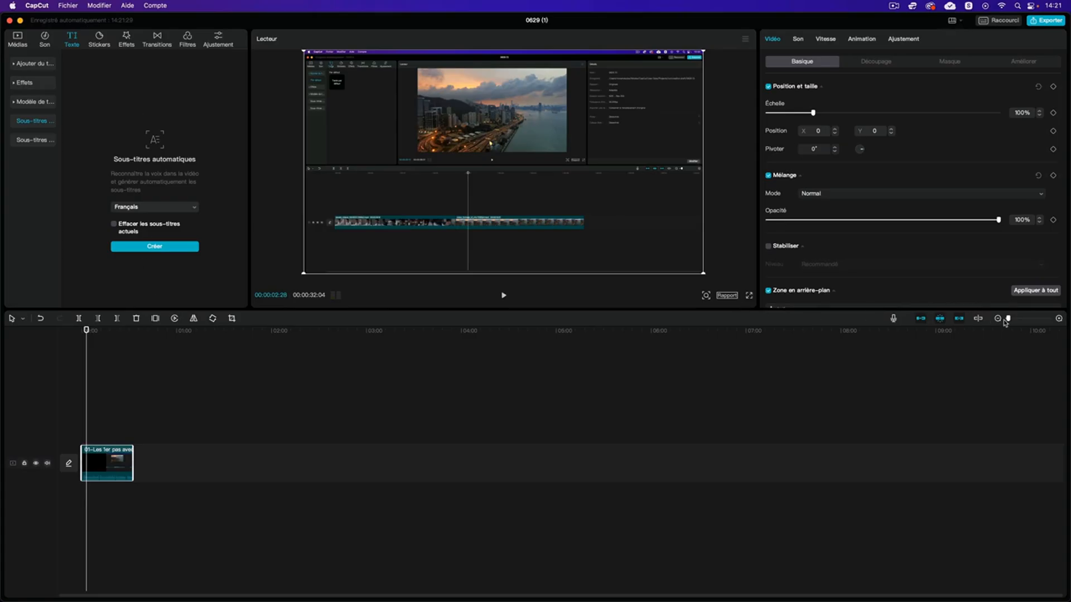
# Step: Generate automatic subtitles for the clip with Français as the spoken language
pyautogui.moveTo(1008, 319); pyautogui.dragTo(1013, 319)
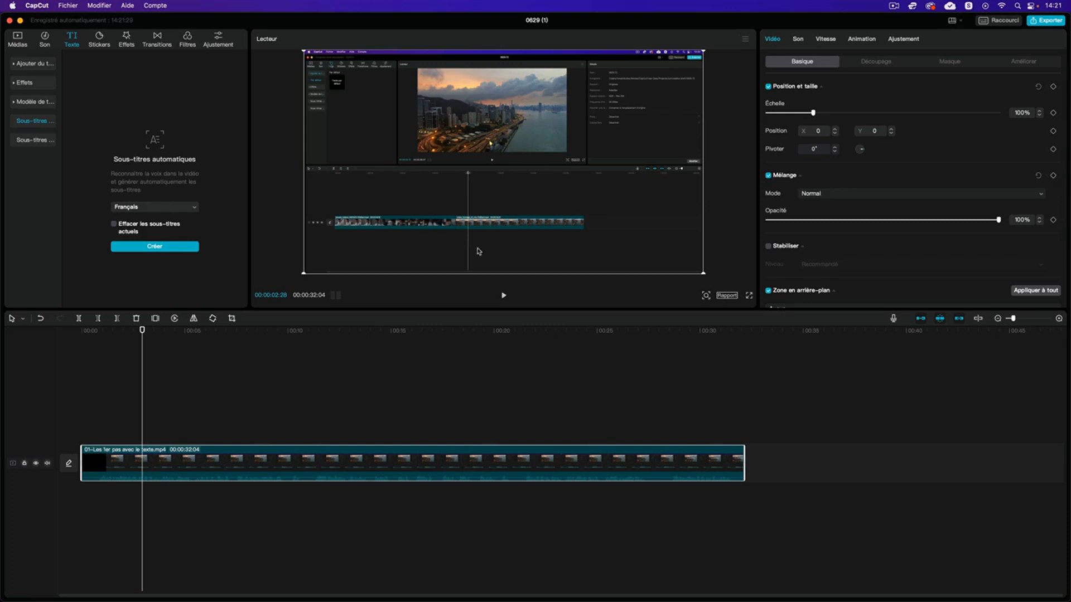
pyautogui.click(161, 208)
pyautogui.click(160, 273)
pyautogui.click(156, 249)
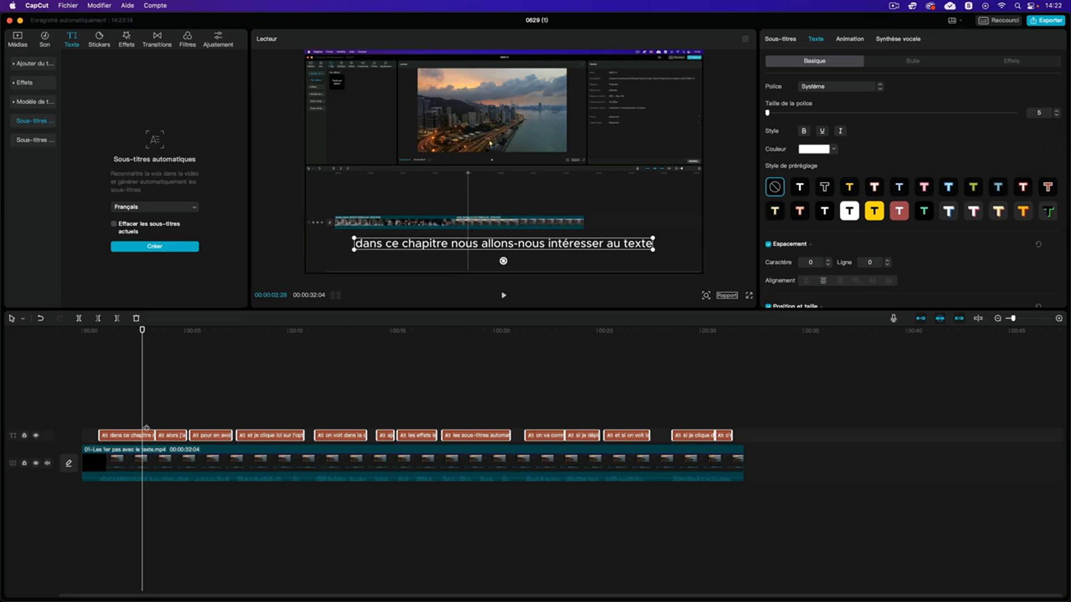
# Step: Play the subtitled video from the start and scrub through the timeline to check the subtitles against the speech
pyautogui.moveTo(142, 332); pyautogui.dragTo(83, 332)
pyautogui.press('space')
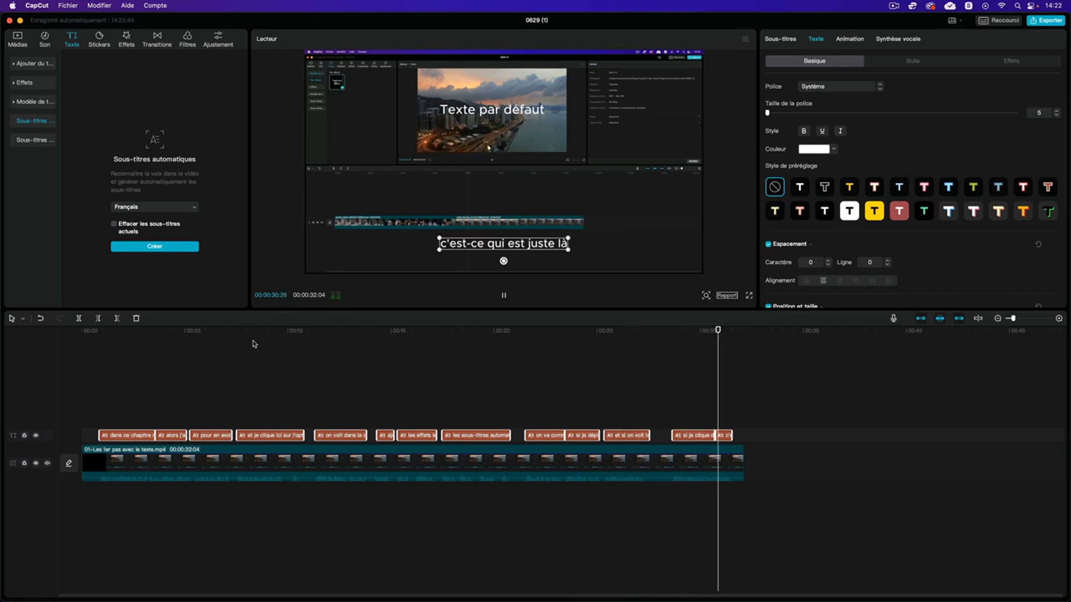
pyautogui.click(503, 296)
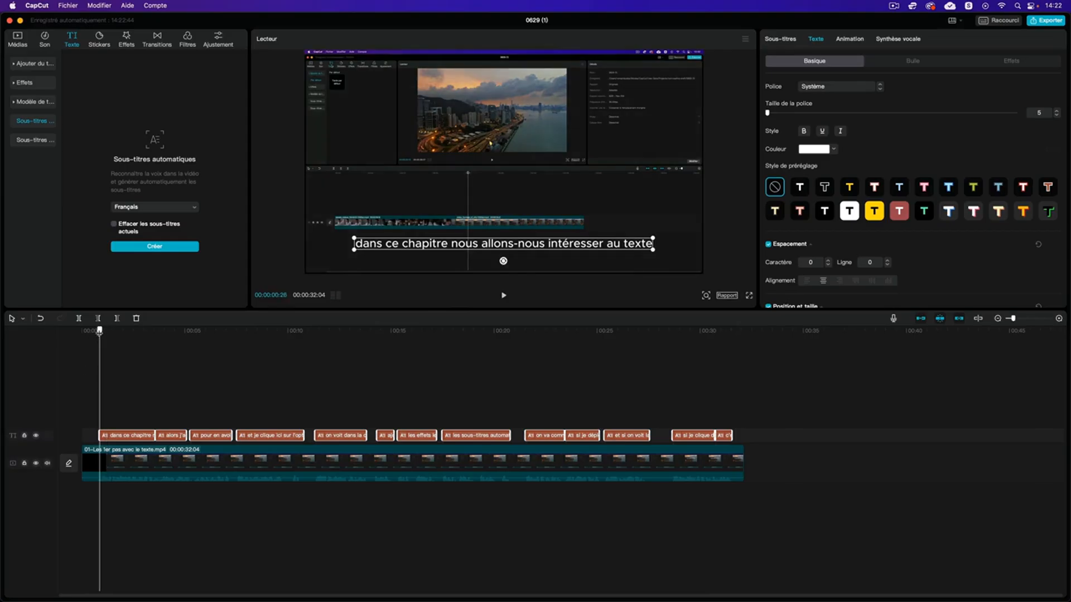
pyautogui.moveTo(107, 331)
pyautogui.mouseDown()
pyautogui.moveTo(307, 343)
pyautogui.moveTo(122, 345)
pyautogui.mouseUp()
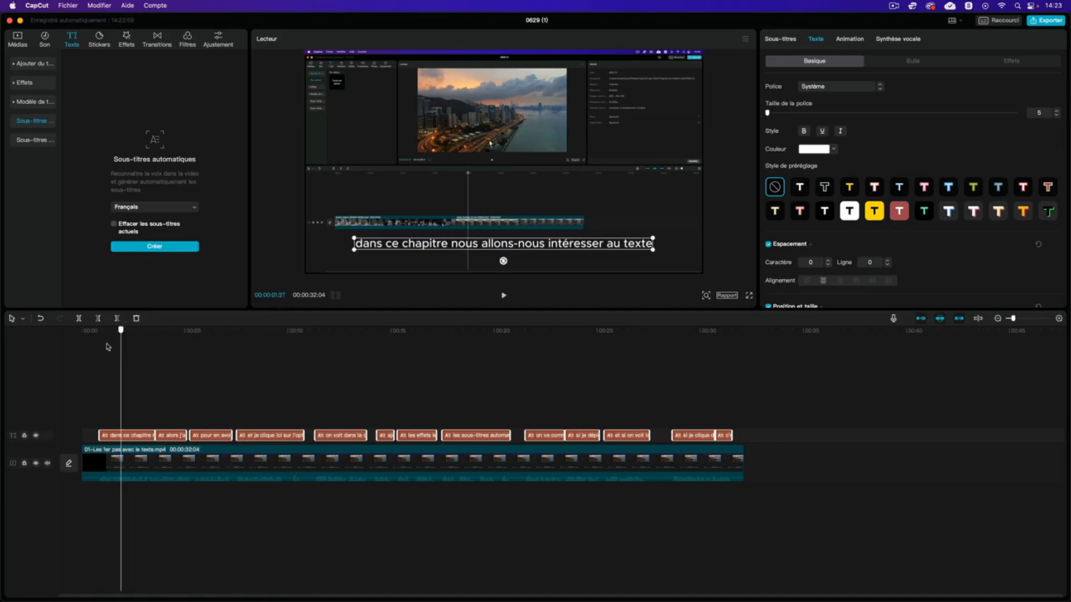
pyautogui.moveTo(358, 355); pyautogui.dragTo(446, 355)
pyautogui.moveTo(503, 355); pyautogui.dragTo(123, 371)
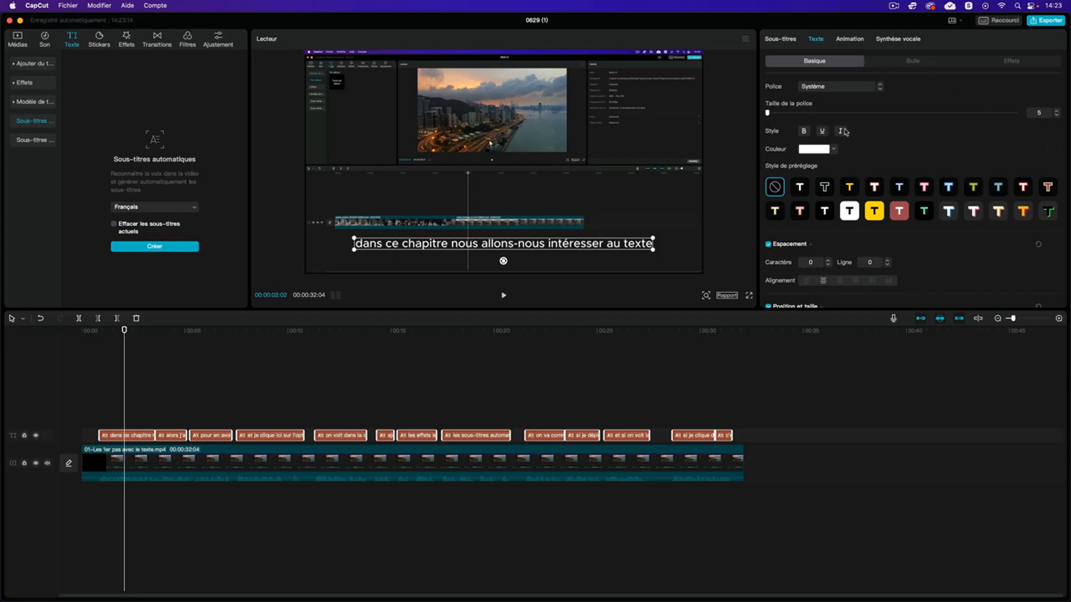
# Step: Open the list of subtitle lines and go to the third line, followed by the fourth, "et je clique ici sur l'option de texte"
pyautogui.click(778, 39)
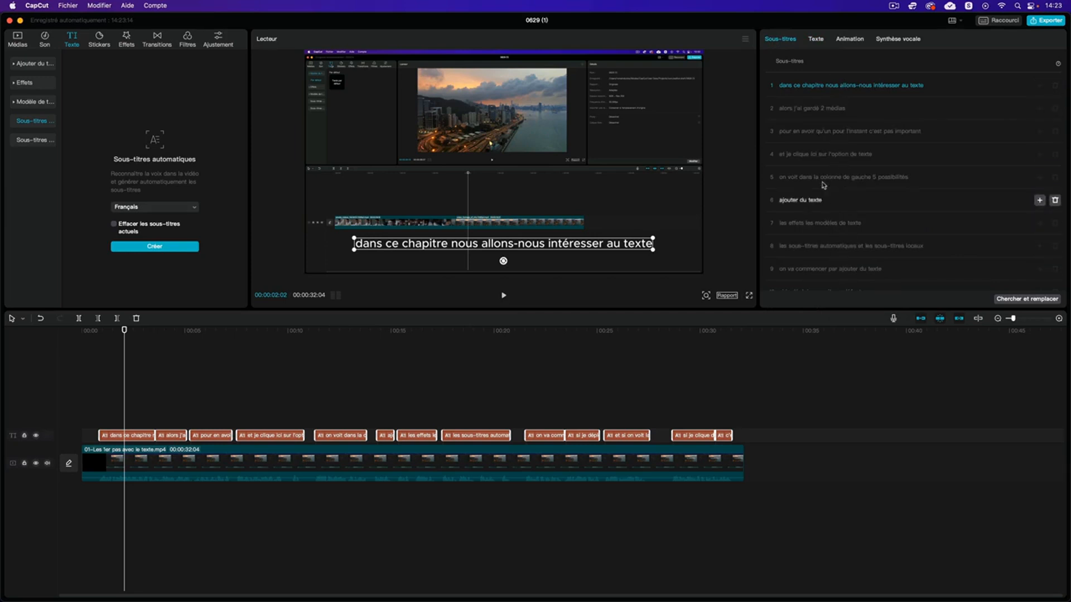
pyautogui.click(813, 134)
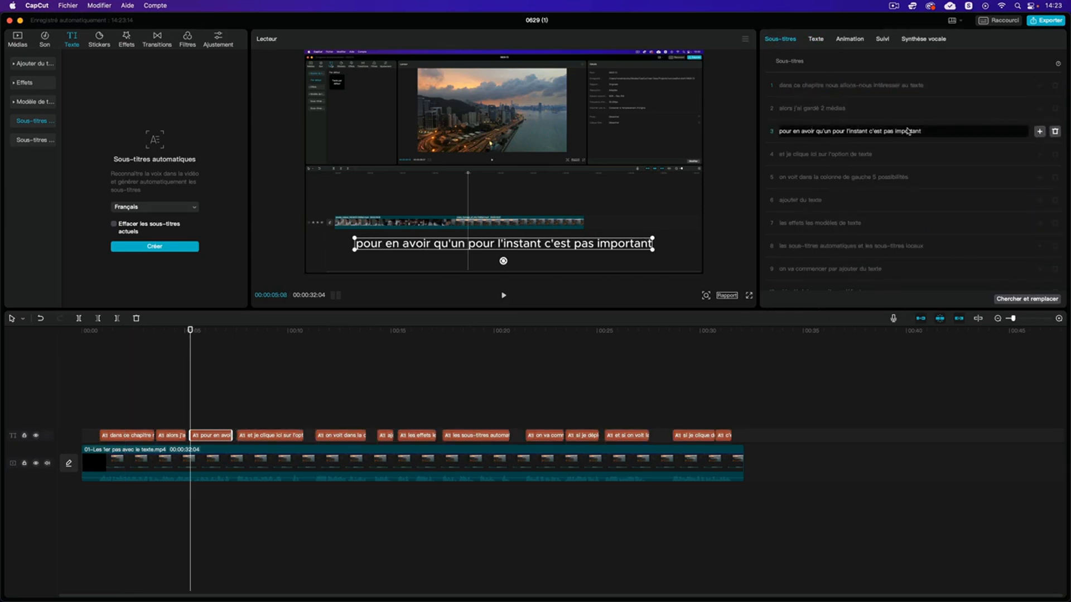
pyautogui.click(856, 156)
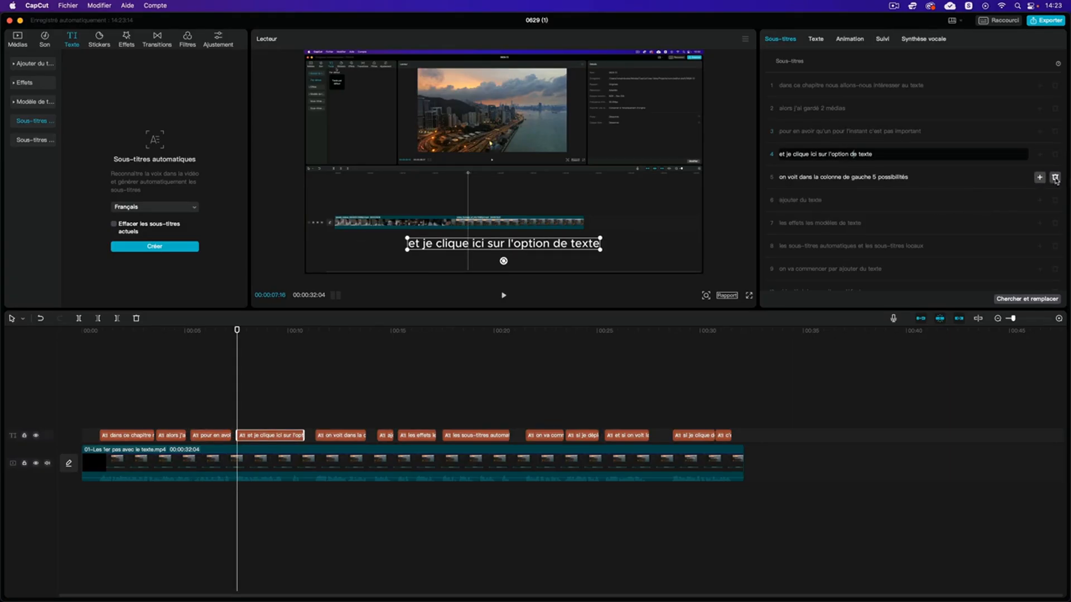
# Step: Examine the text style, animation, tracking and text-to-speech options available for the selected subtitle, ending on the basic text settings
pyautogui.click(816, 39)
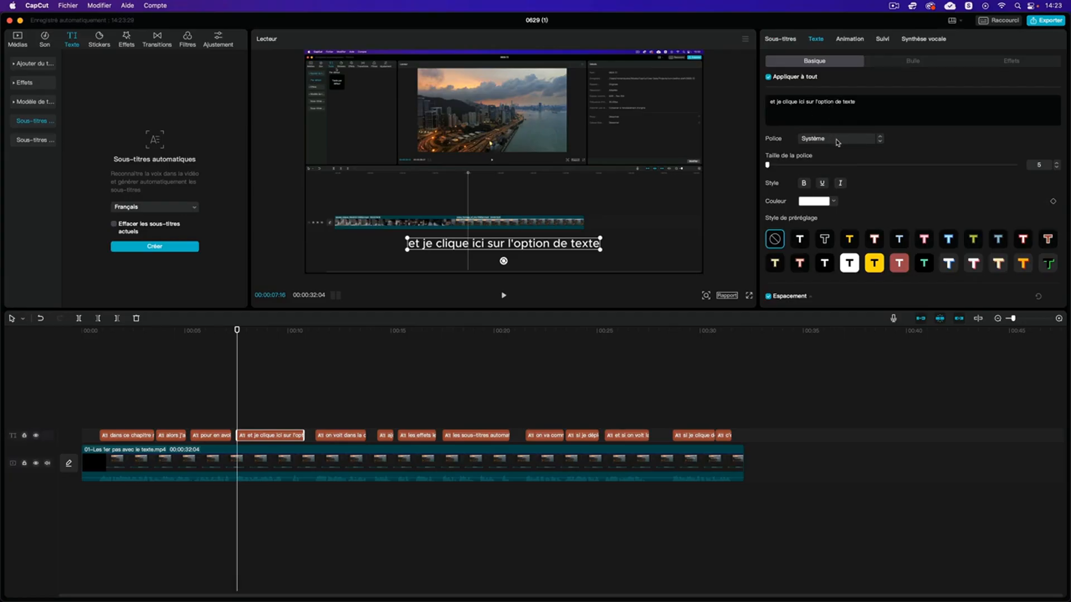
pyautogui.scroll(-5, 865, 237)
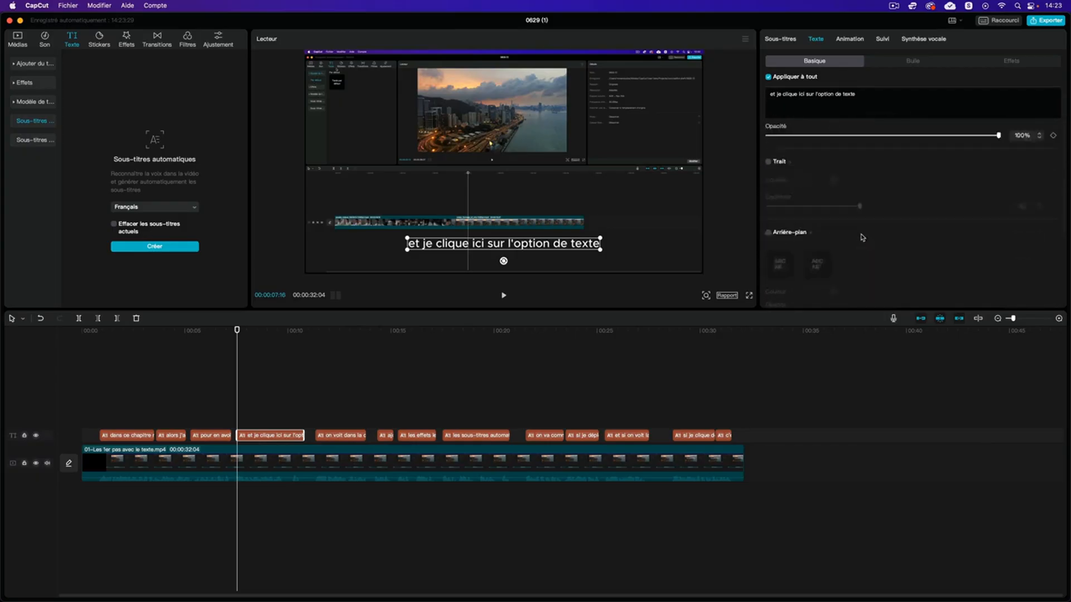
pyautogui.scroll(5, 863, 237)
pyautogui.click(849, 39)
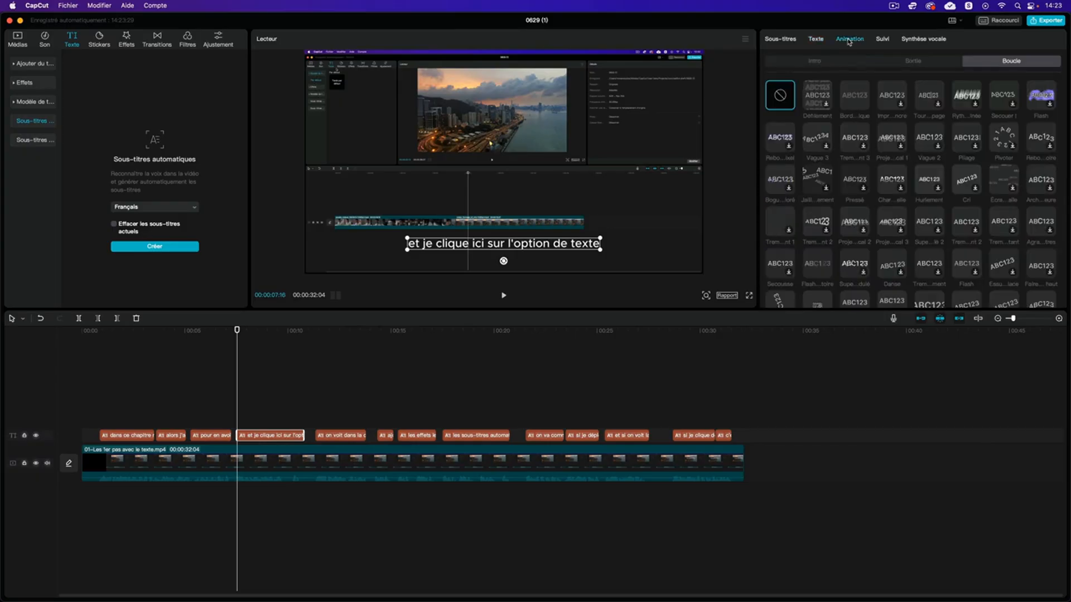
pyautogui.click(883, 41)
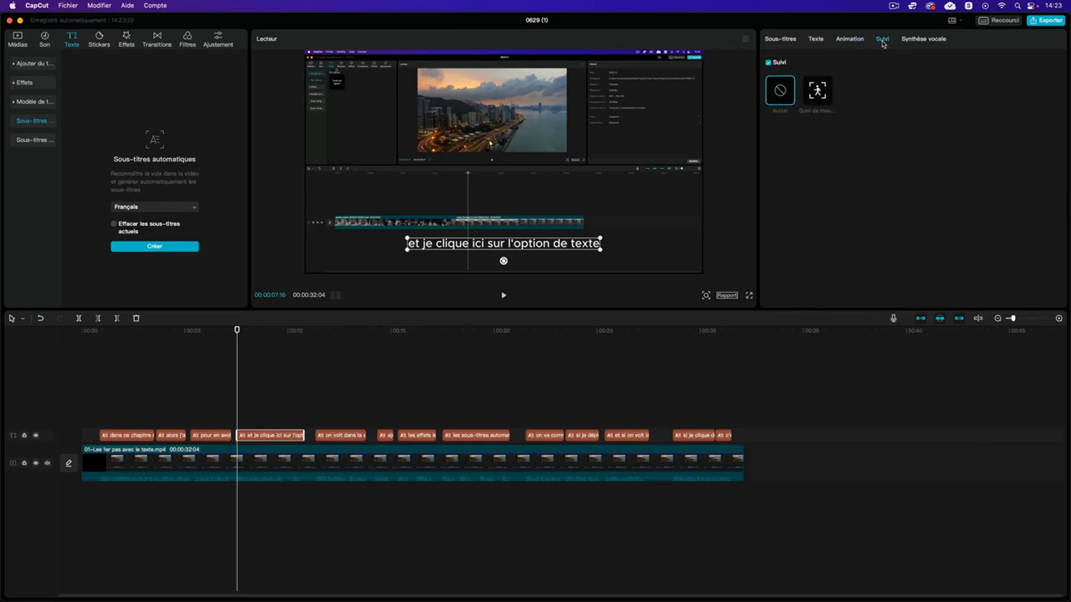
pyautogui.click(917, 40)
pyautogui.click(850, 40)
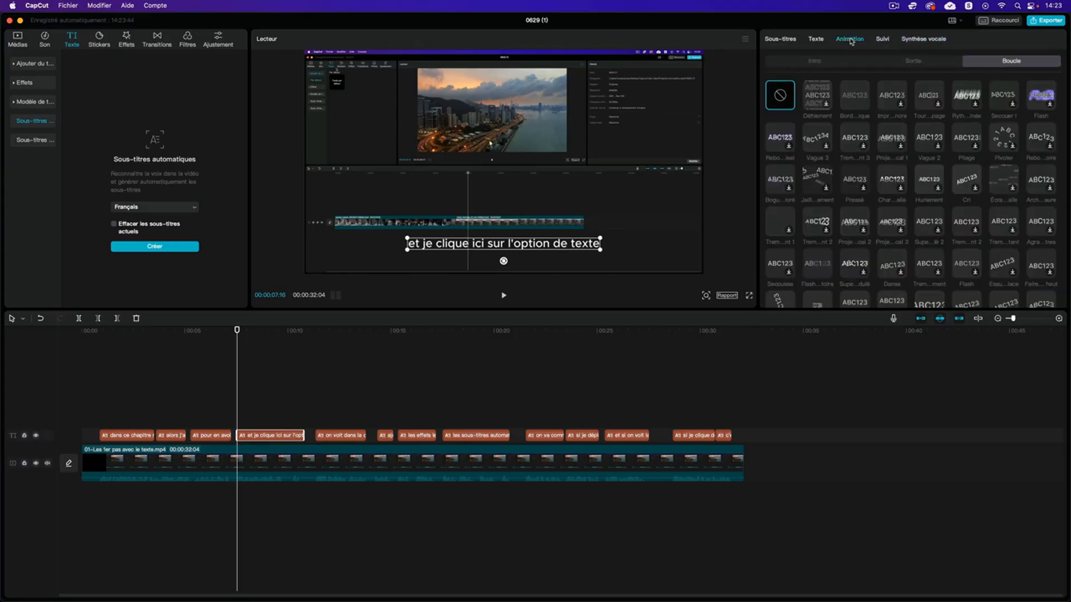
pyautogui.click(813, 41)
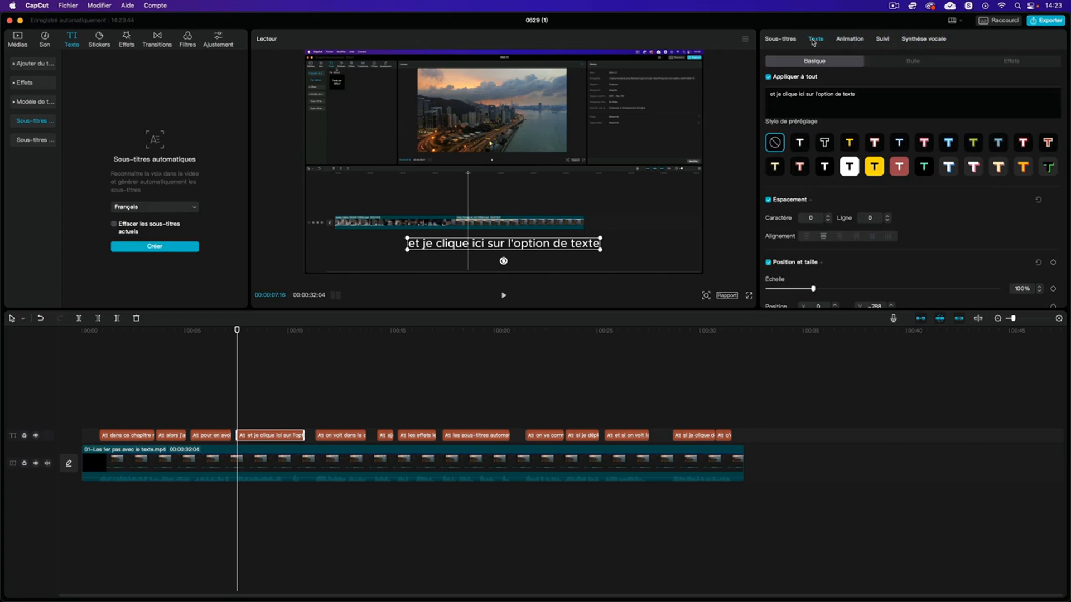